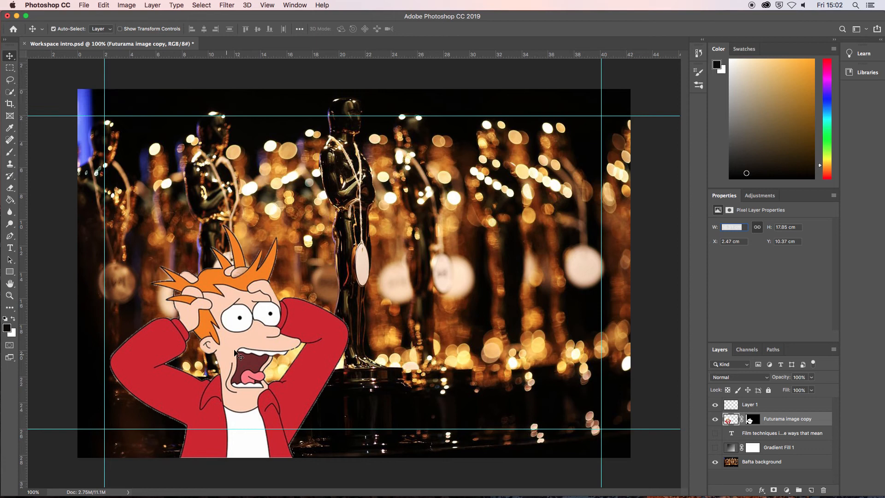
- Move the cartoon character slightly left so its X position is about 1.73 cm
{"action": "left_click_drag", "start_coordinate": [237, 353], "coordinate": [259, 333]}
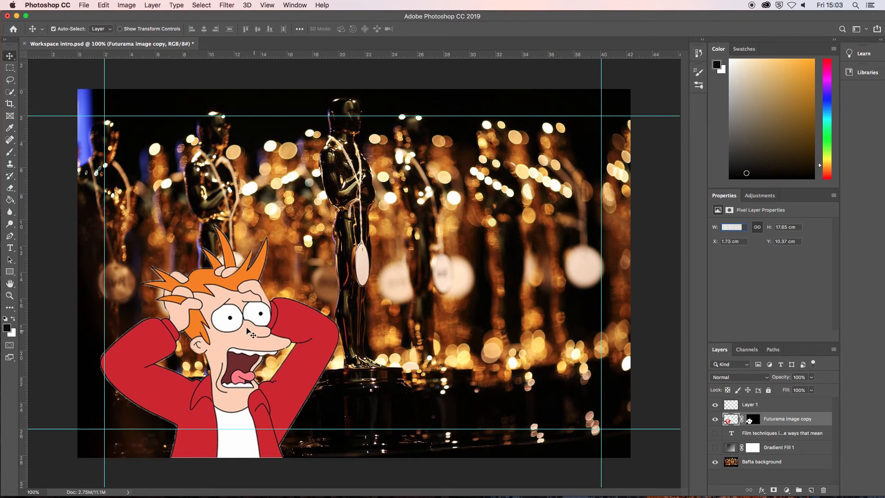
- Draw a rectangular marquee over the character's raised hand and hair, and undo that selection
{"action": "left_click", "coordinate": [10, 68]}
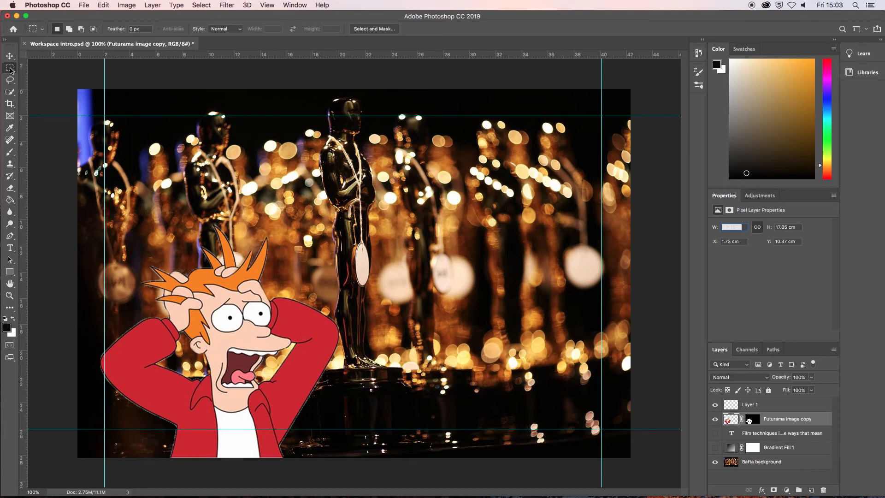
{"action": "right_click", "coordinate": [11, 69]}
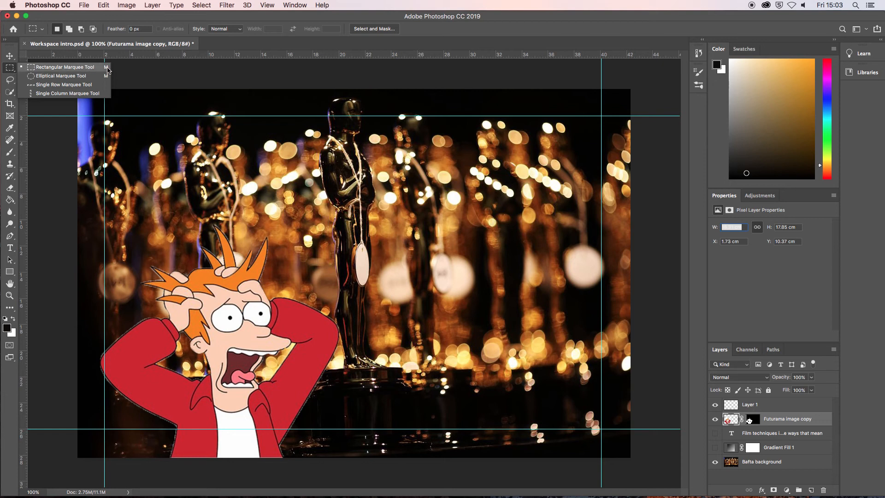
{"action": "left_click", "coordinate": [49, 70]}
{"action": "left_click_drag", "start_coordinate": [84, 208], "coordinate": [215, 331]}
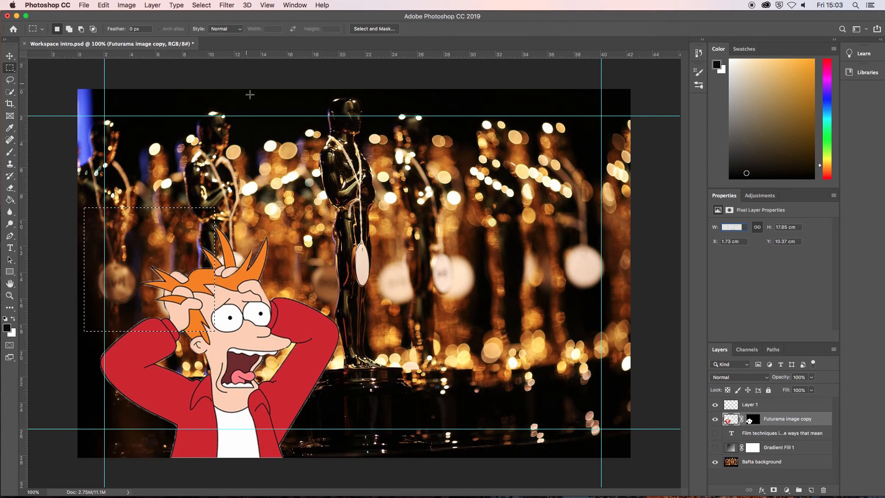
{"action": "key", "text": "super+z"}
- On Layer 1, draw a rectangular marquee around the whole character and invert the selection
{"action": "left_click", "coordinate": [746, 406]}
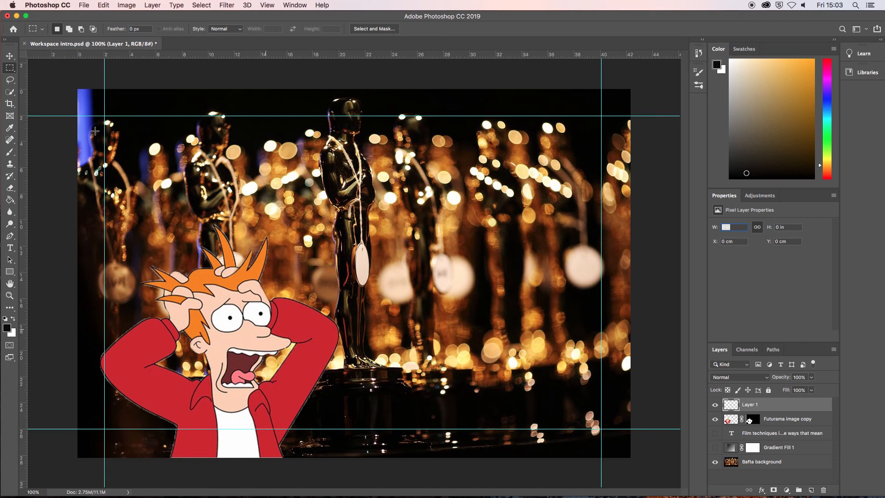
{"action": "left_click_drag", "start_coordinate": [83, 204], "coordinate": [368, 462]}
{"action": "right_click", "coordinate": [310, 254]}
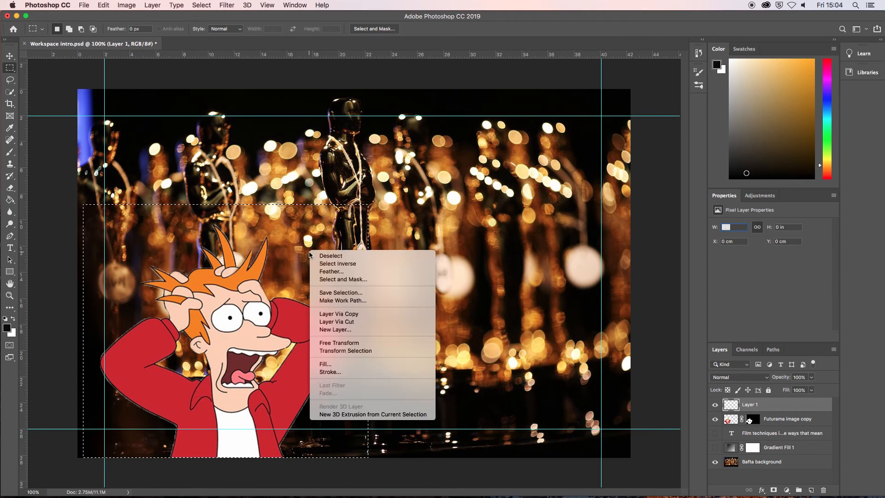
{"action": "left_click", "coordinate": [341, 264]}
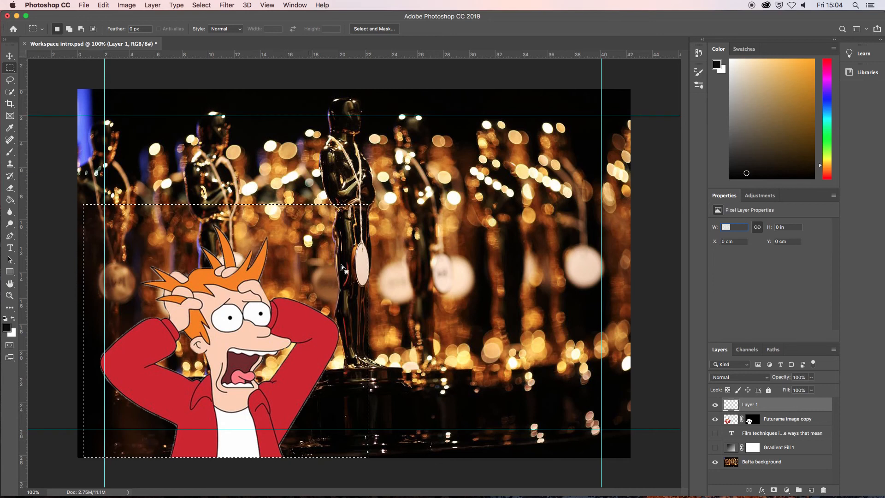
- Fill the area outside the rectangle with the preset green at 50% opacity, and undo the fill and the inversion
{"action": "right_click", "coordinate": [303, 261]}
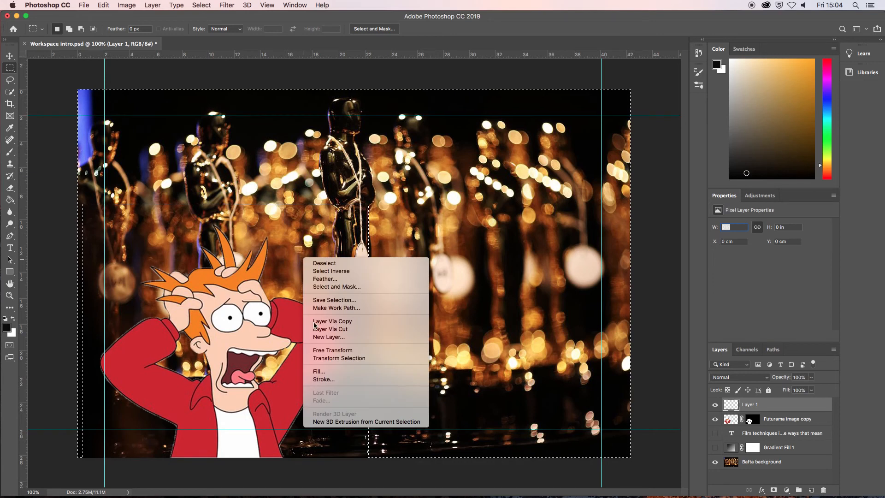
{"action": "left_click", "coordinate": [320, 376]}
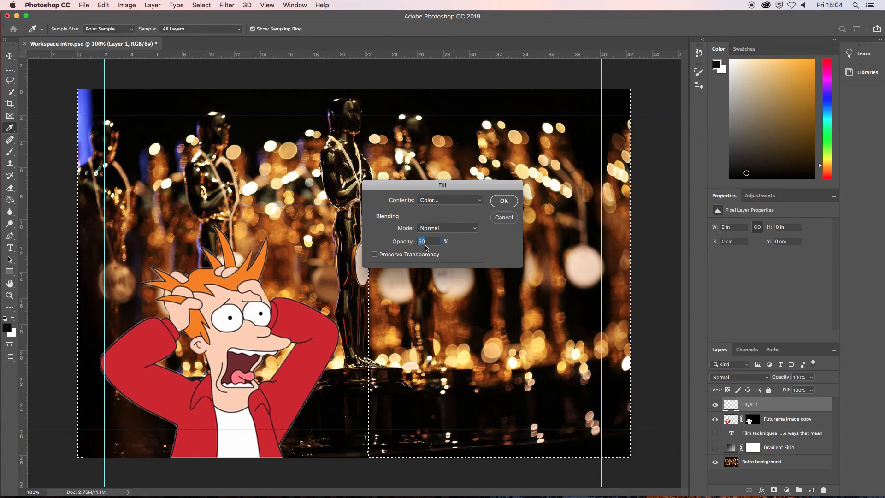
{"action": "left_click", "coordinate": [503, 201]}
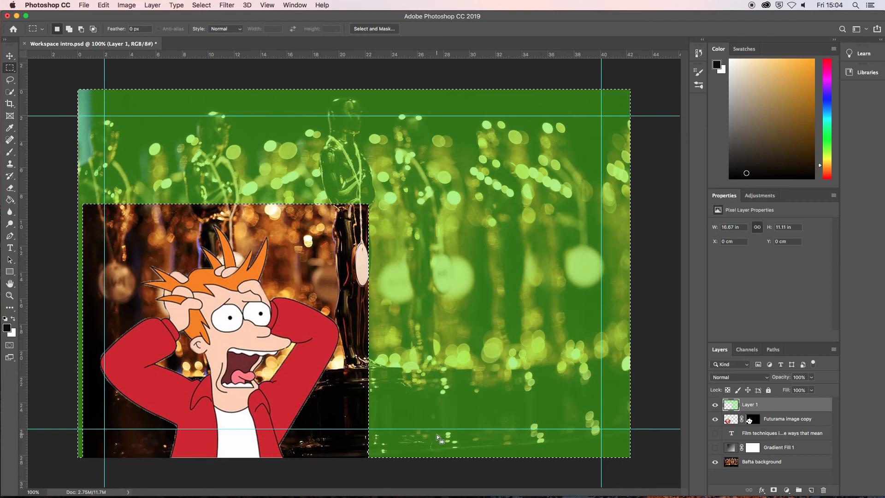
{"action": "key", "text": "super+z"}
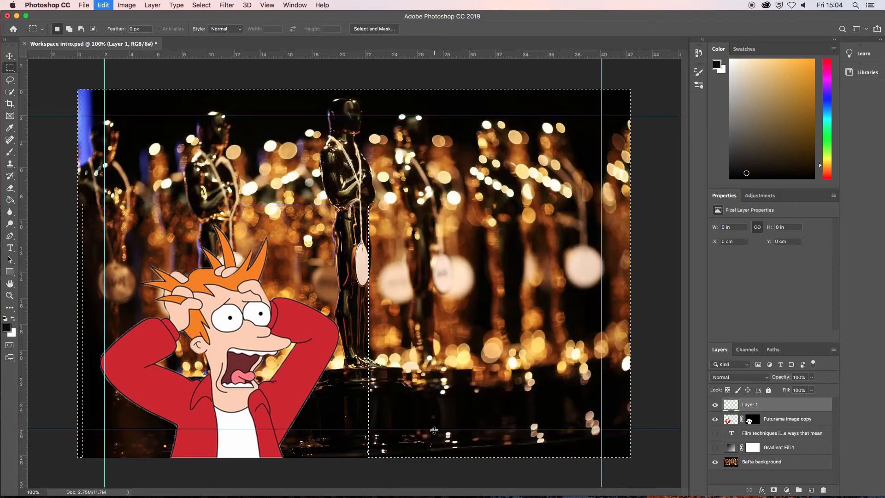
{"action": "key", "text": "super+d"}
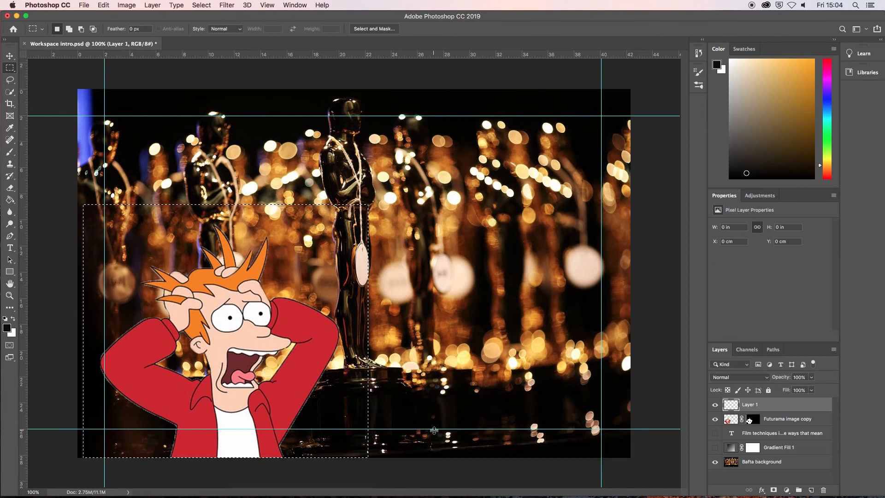
- Draw an elliptical marquee around the character's head and torso and invert the selection
{"action": "left_click_drag", "start_coordinate": [10, 68], "coordinate": [48, 77]}
{"action": "left_click_drag", "start_coordinate": [140, 211], "coordinate": [310, 431]}
{"action": "right_click", "coordinate": [284, 283]}
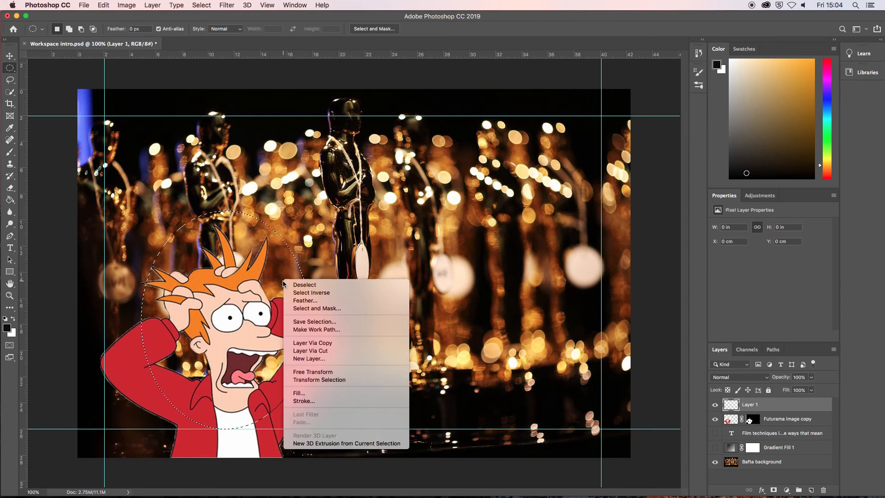
{"action": "left_click", "coordinate": [300, 293]}
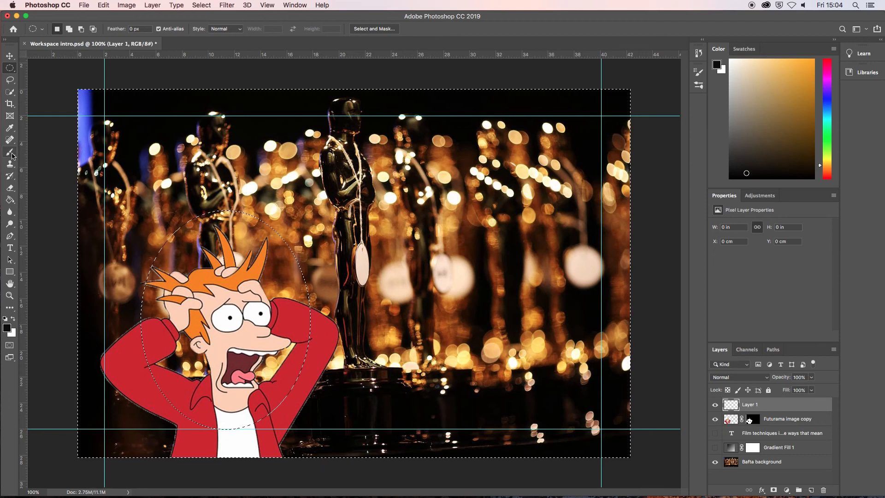
- Paint black outside the ellipse with the Brush at 36% opacity, and undo the brushwork and the selection
{"action": "left_click", "coordinate": [10, 152]}
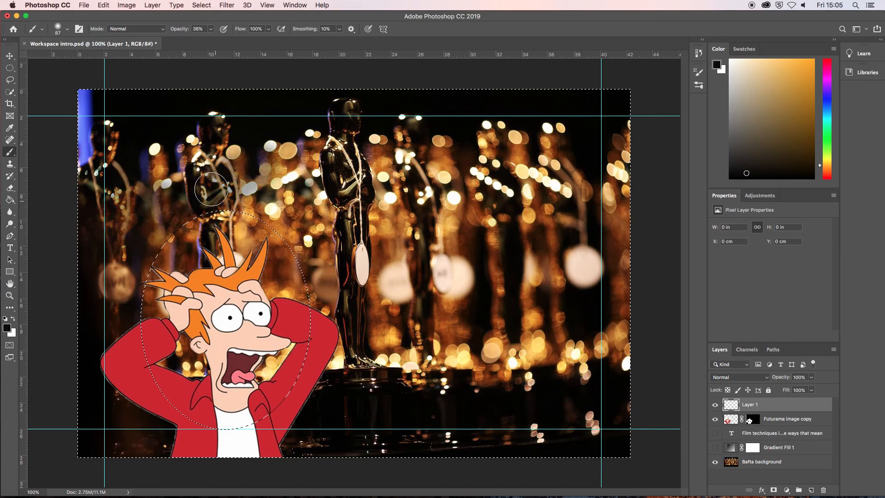
{"action": "mouse_move", "coordinate": [286, 263]}
{"action": "left_mouse_down"}
{"action": "mouse_move", "coordinate": [319, 300]}
{"action": "mouse_move", "coordinate": [336, 395]}
{"action": "mouse_move", "coordinate": [301, 376]}
{"action": "mouse_move", "coordinate": [237, 435]}
{"action": "left_mouse_up"}
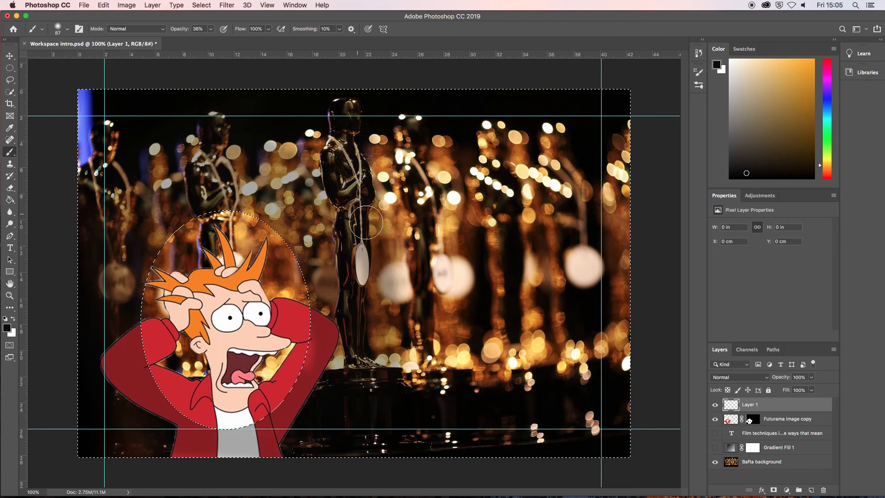
{"action": "left_click", "coordinate": [12, 68]}
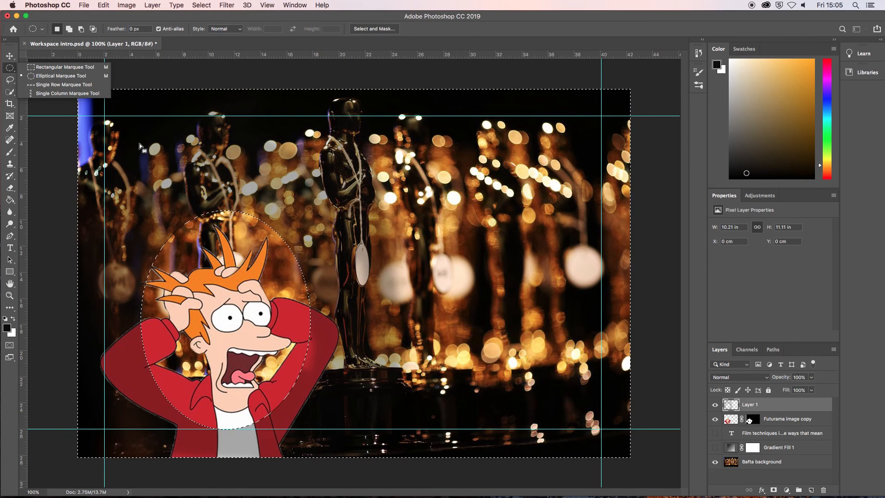
{"action": "left_click", "coordinate": [9, 69]}
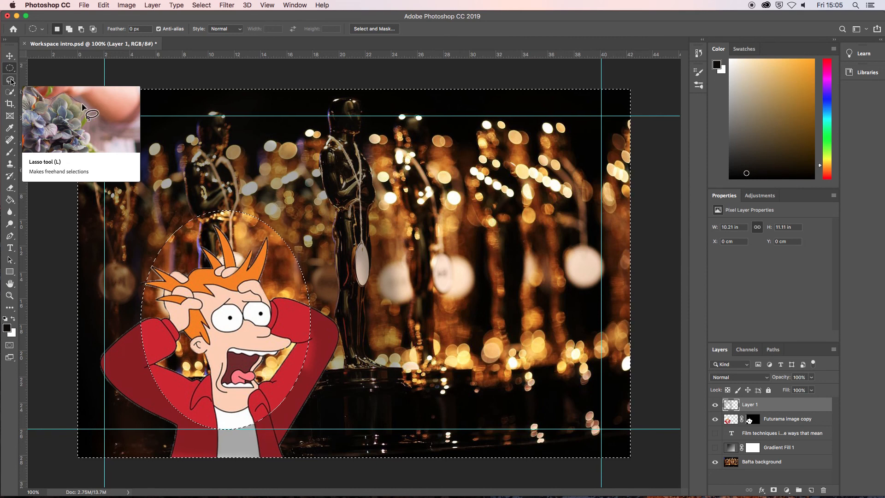
{"action": "key", "text": "super+z"}
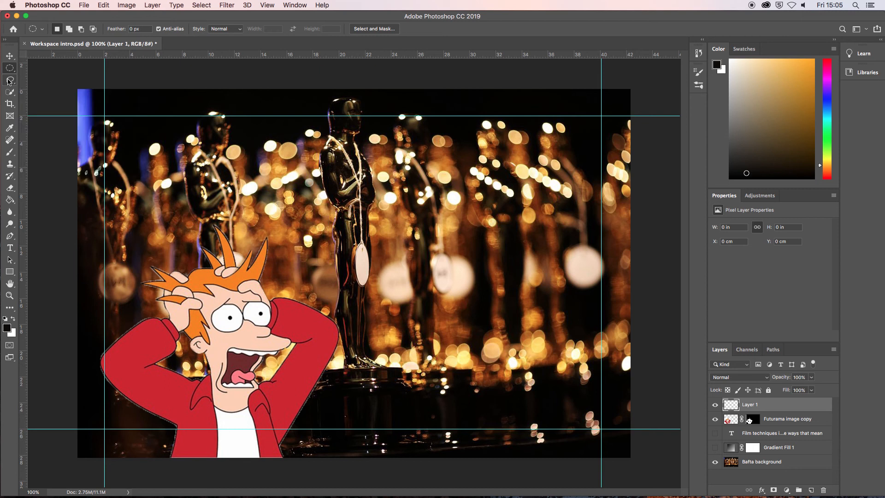
- Draw a freehand Lasso selection around the character's head and right elbow, and undo it
{"action": "left_click", "coordinate": [9, 81]}
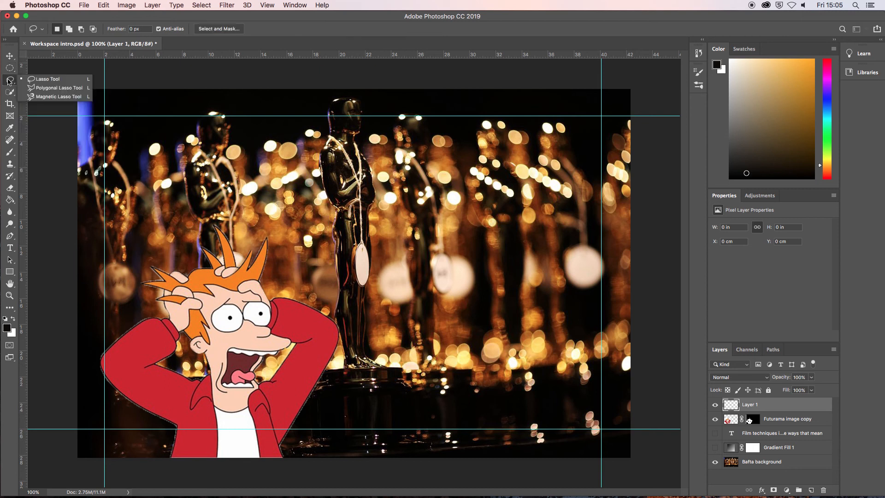
{"action": "left_click", "coordinate": [51, 83]}
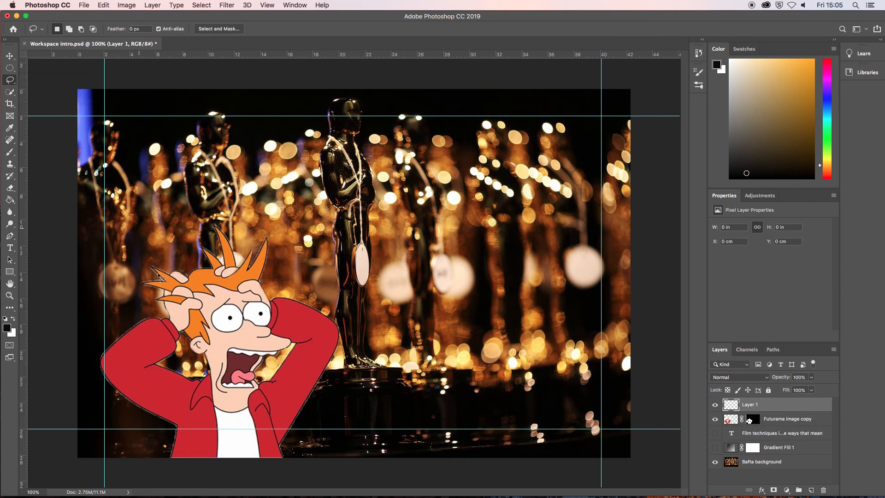
{"action": "mouse_move", "coordinate": [194, 215]}
{"action": "left_mouse_down"}
{"action": "mouse_move", "coordinate": [165, 355]}
{"action": "mouse_move", "coordinate": [267, 396]}
{"action": "mouse_move", "coordinate": [284, 238]}
{"action": "mouse_move", "coordinate": [188, 220]}
{"action": "left_mouse_up"}
{"action": "left_click", "coordinate": [10, 80]}
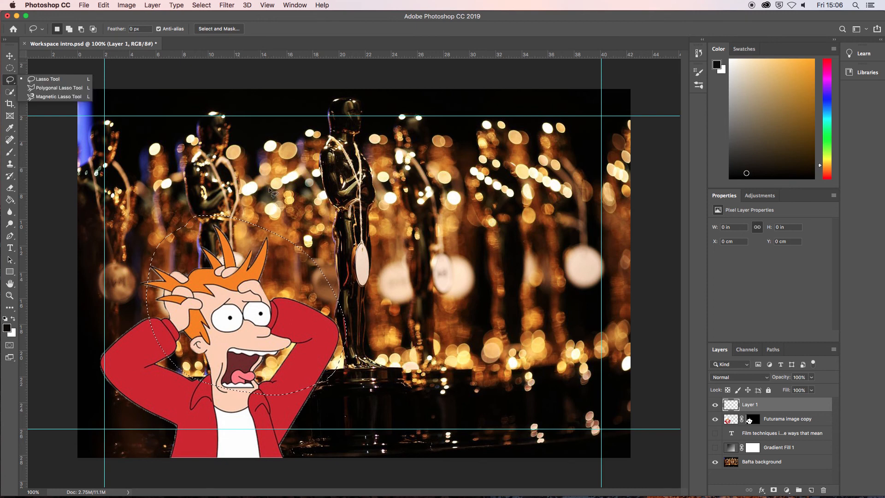
{"action": "key", "text": "super+z"}
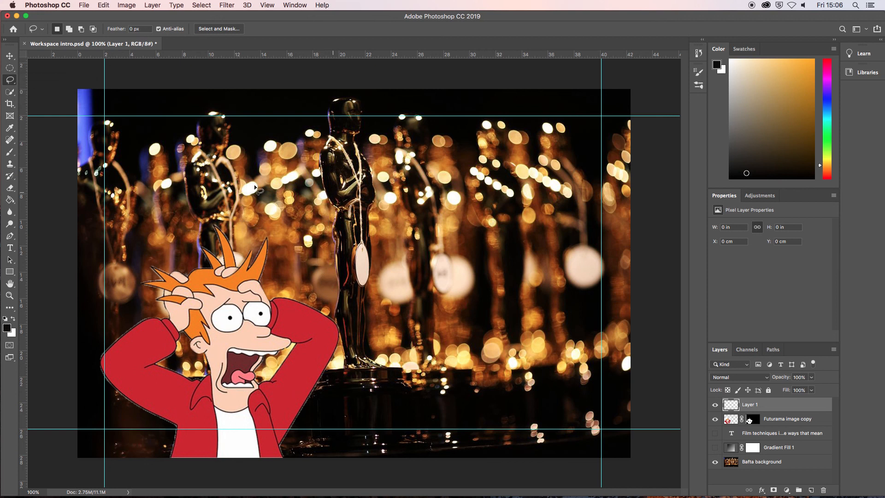
- Outline a closed straight-edged selection from the character's mouth across the central statue with the Polygonal Lasso tool
{"action": "left_click", "coordinate": [10, 82]}
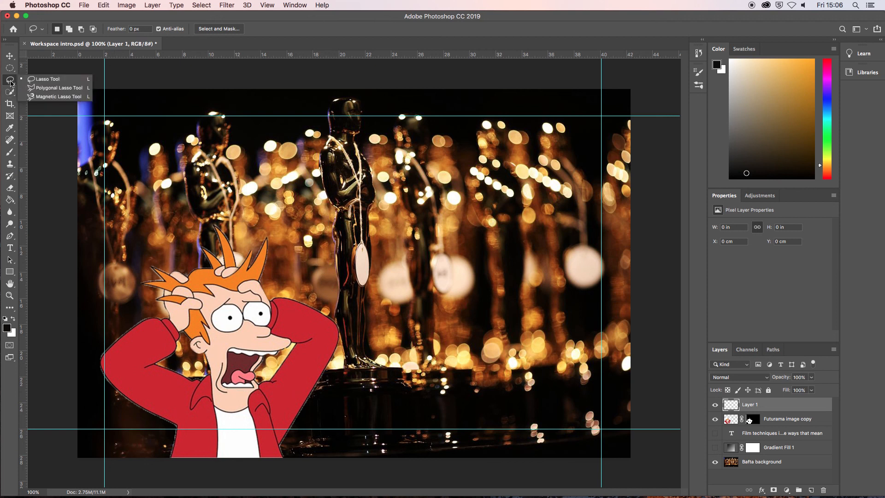
{"action": "left_click", "coordinate": [54, 90]}
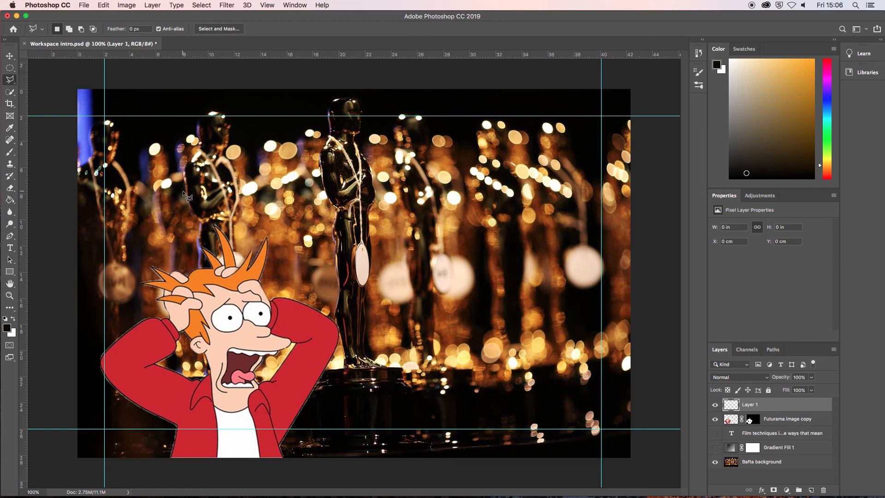
{"action": "left_click", "coordinate": [231, 365]}
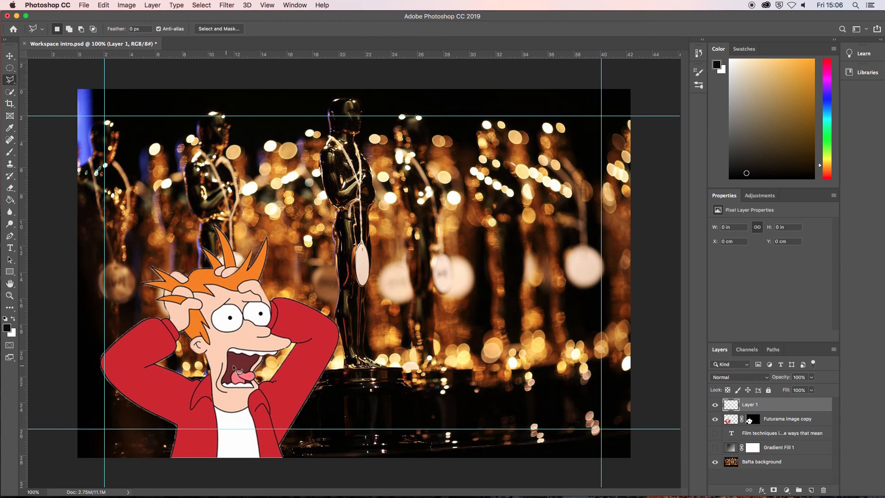
{"action": "left_click", "coordinate": [286, 178]}
{"action": "left_click", "coordinate": [458, 328]}
{"action": "left_click", "coordinate": [376, 375]}
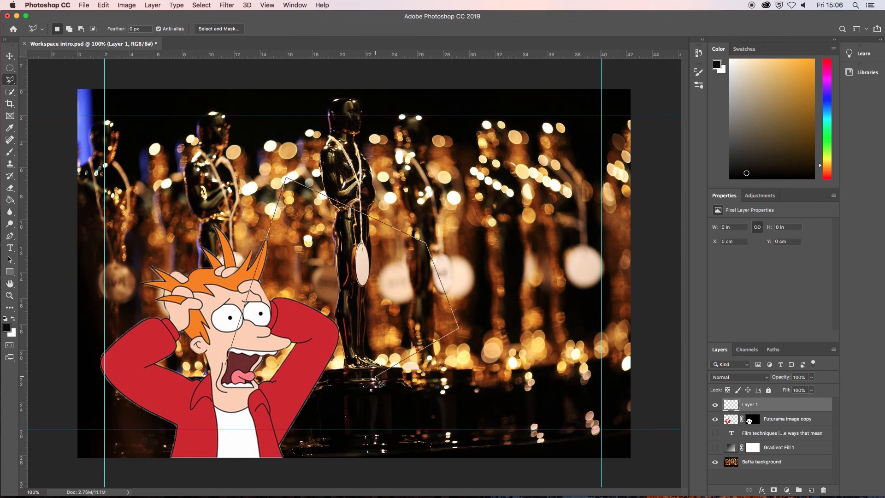
{"action": "left_click", "coordinate": [308, 361]}
{"action": "left_click", "coordinate": [226, 366]}
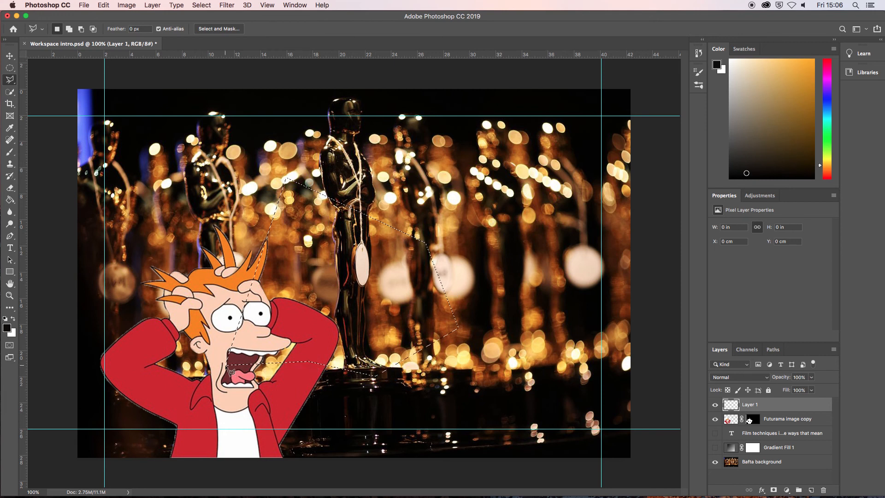
- Start a Fill on the polygonal selection and choose the orange-red #f84211 as its colour
{"action": "right_click", "coordinate": [304, 231]}
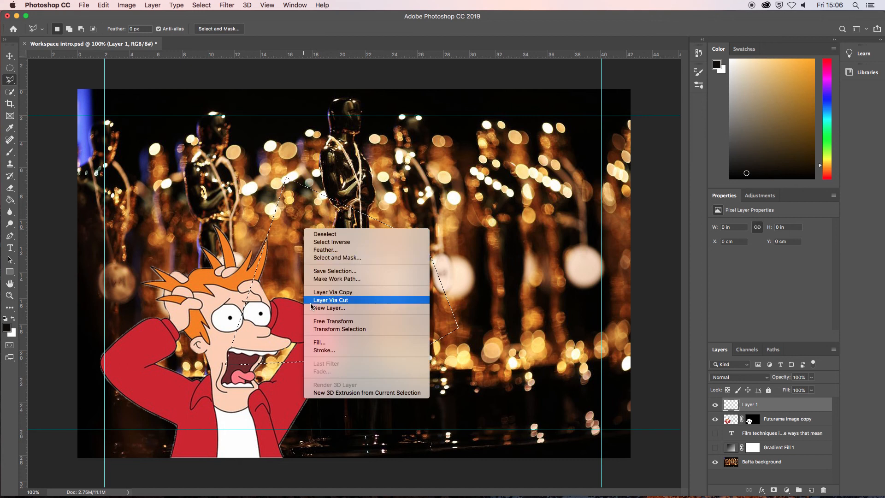
{"action": "left_click", "coordinate": [319, 342]}
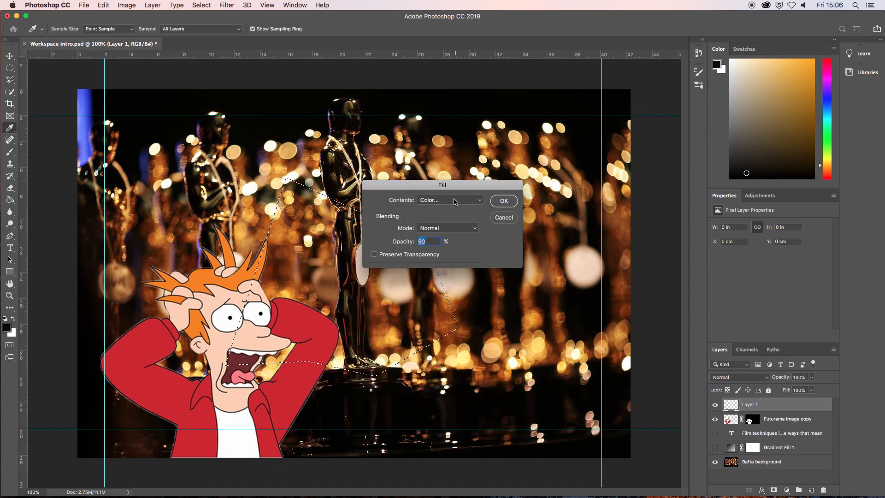
{"action": "left_click", "coordinate": [457, 202]}
{"action": "left_click", "coordinate": [456, 203]}
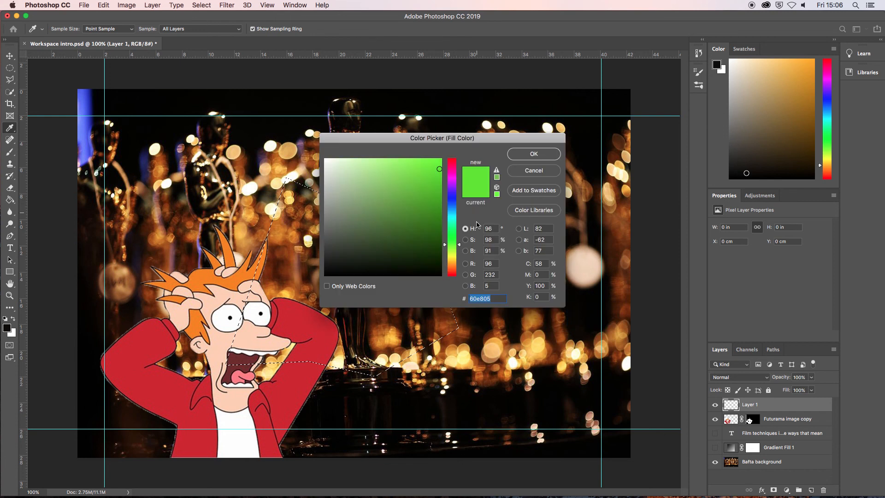
{"action": "left_click", "coordinate": [455, 273]}
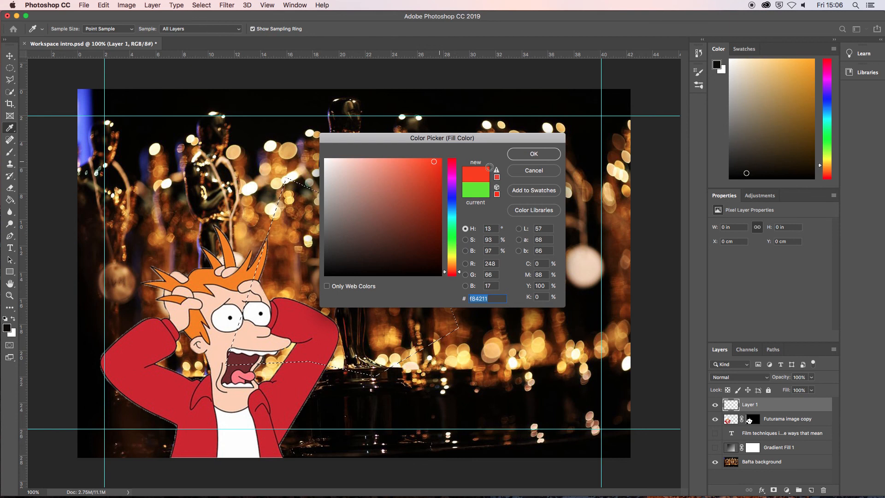
{"action": "left_click", "coordinate": [531, 157]}
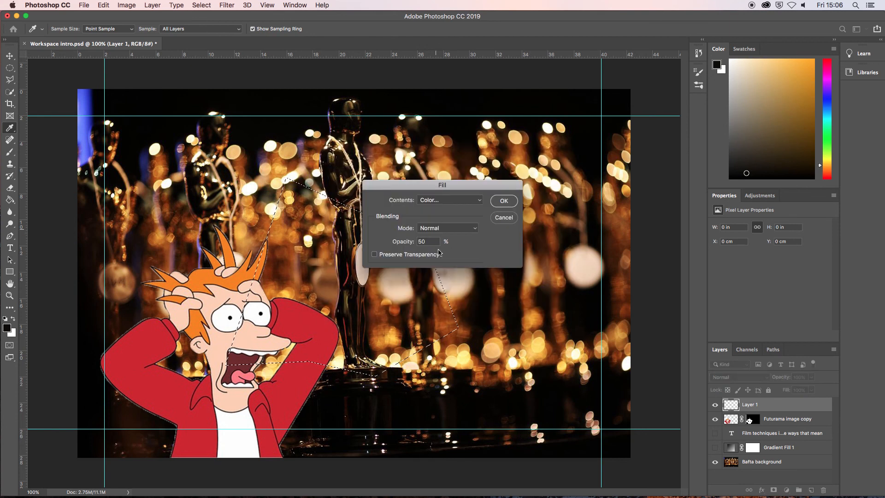
- Apply the fill at 90% opacity and cut the filled area out of Layer 1
{"action": "double_click", "coordinate": [420, 241]}
{"action": "type", "text": "90"}
{"action": "left_click", "coordinate": [503, 202]}
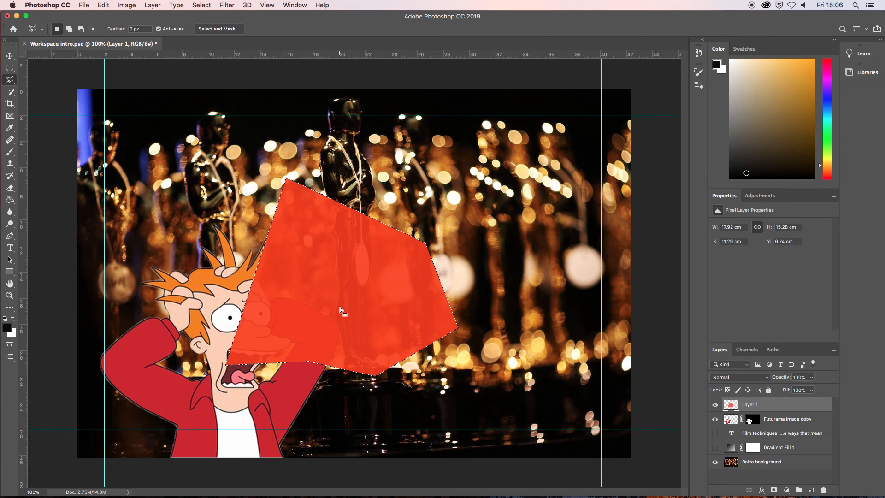
{"action": "key", "text": "super+c"}
{"action": "key", "text": "super+x"}
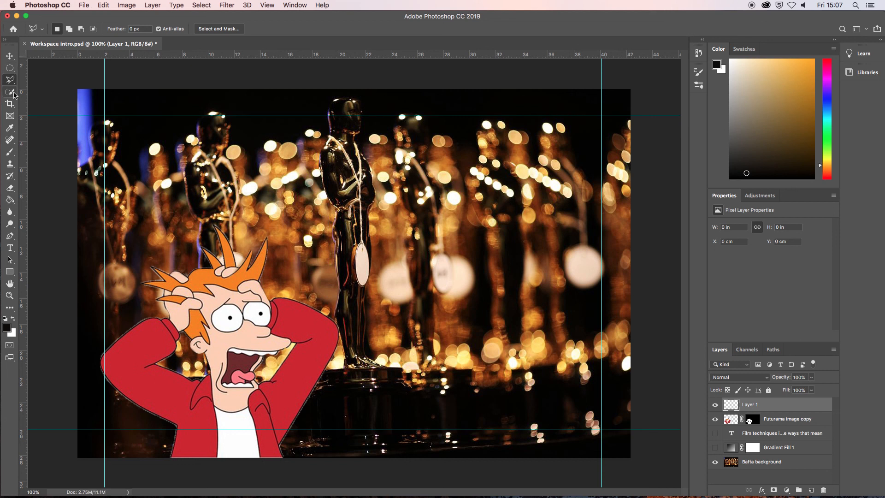
- Set the Quick Selection tool to add to the selection with a 15 px brush, and try it on the character's hair
{"action": "left_click", "coordinate": [13, 94]}
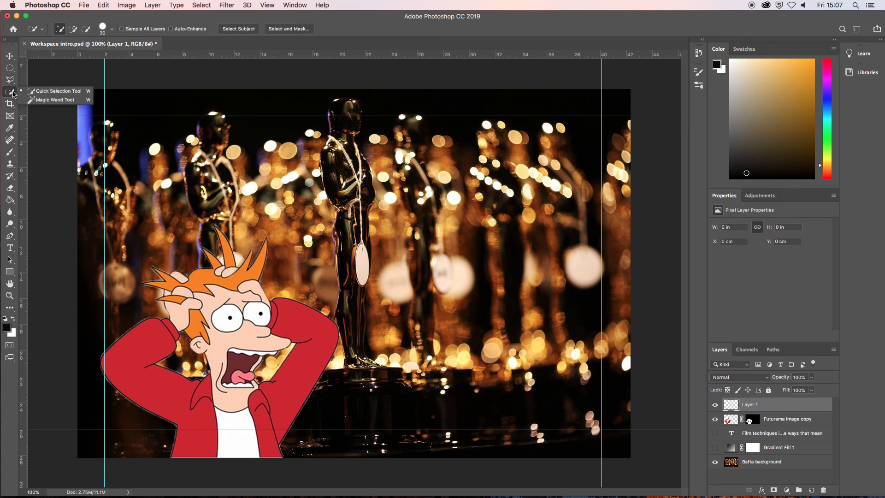
{"action": "left_click", "coordinate": [44, 94]}
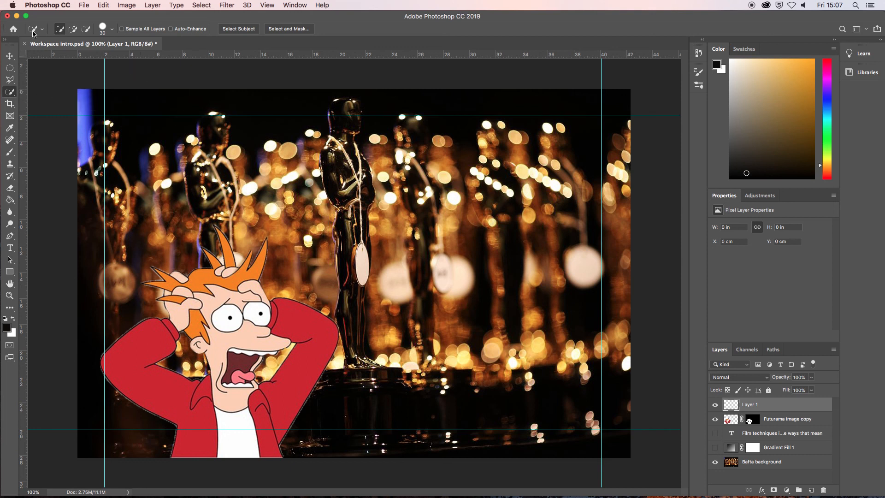
{"action": "left_click", "coordinate": [60, 30]}
{"action": "left_click", "coordinate": [73, 30]}
{"action": "left_click", "coordinate": [113, 31]}
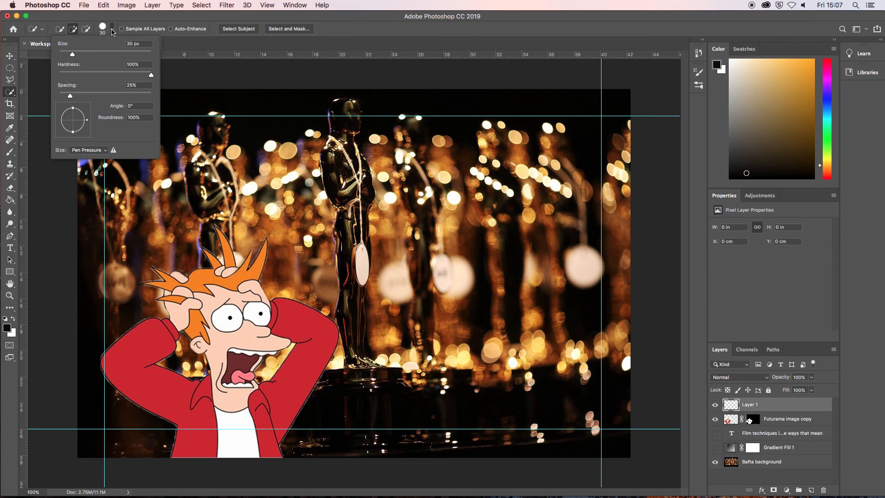
{"action": "left_click_drag", "start_coordinate": [78, 56], "coordinate": [67, 56]}
{"action": "left_click", "coordinate": [171, 281]}
{"action": "left_click_drag", "start_coordinate": [171, 281], "coordinate": [192, 303]}
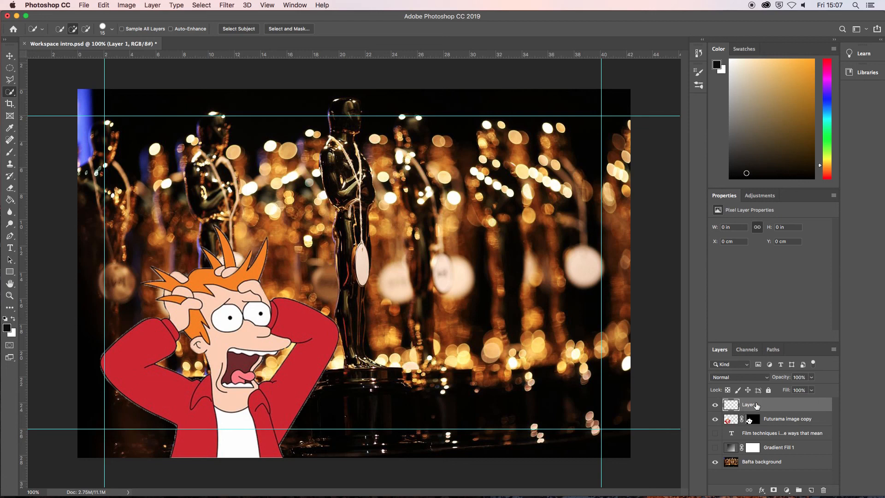
- On the Futurama image copy layer, select the character's hair, skin and red jacket with the Quick Selection tool
{"action": "left_click", "coordinate": [736, 422]}
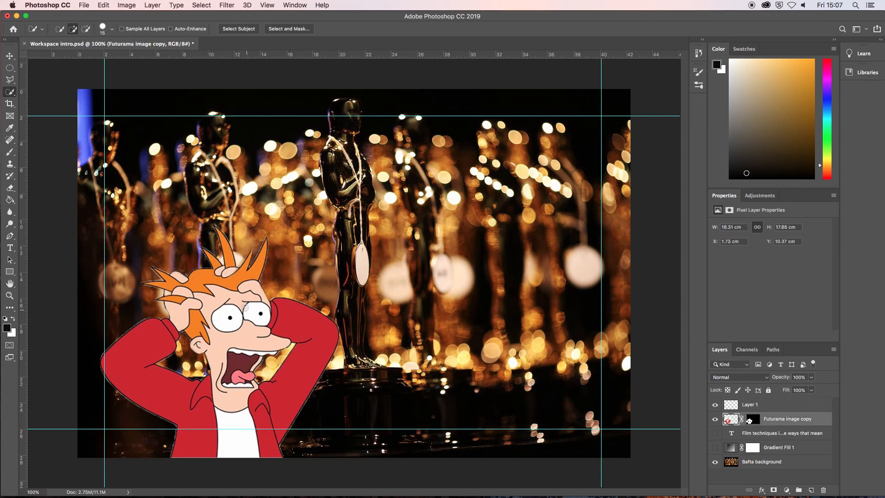
{"action": "mouse_move", "coordinate": [192, 286]}
{"action": "left_mouse_down"}
{"action": "mouse_move", "coordinate": [249, 352]}
{"action": "mouse_move", "coordinate": [301, 386]}
{"action": "mouse_move", "coordinate": [317, 336]}
{"action": "mouse_move", "coordinate": [304, 306]}
{"action": "mouse_move", "coordinate": [228, 240]}
{"action": "mouse_move", "coordinate": [226, 225]}
{"action": "mouse_move", "coordinate": [261, 234]}
{"action": "left_mouse_up"}
{"action": "key", "text": "super+z"}
{"action": "mouse_move", "coordinate": [223, 287]}
{"action": "left_mouse_down"}
{"action": "mouse_move", "coordinate": [279, 375]}
{"action": "mouse_move", "coordinate": [225, 358]}
{"action": "mouse_move", "coordinate": [198, 311]}
{"action": "left_mouse_up"}
{"action": "left_click", "coordinate": [284, 379]}
- Subtract small areas of the jacket sleeve beside the character's mouth from the quick selection
{"action": "key", "text": "alt"}
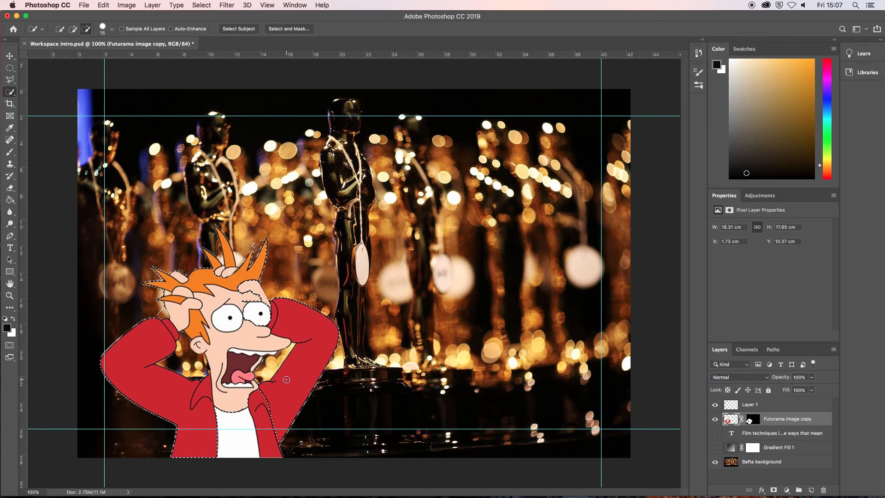
{"action": "left_click", "coordinate": [280, 372]}
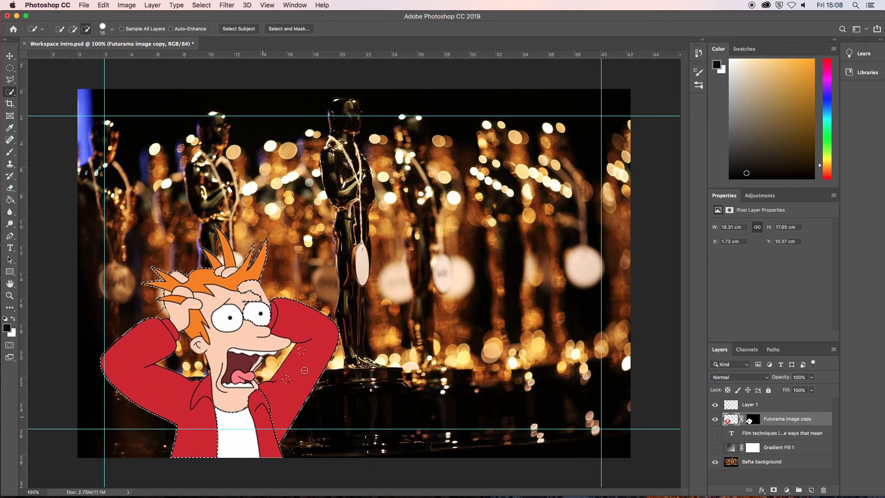